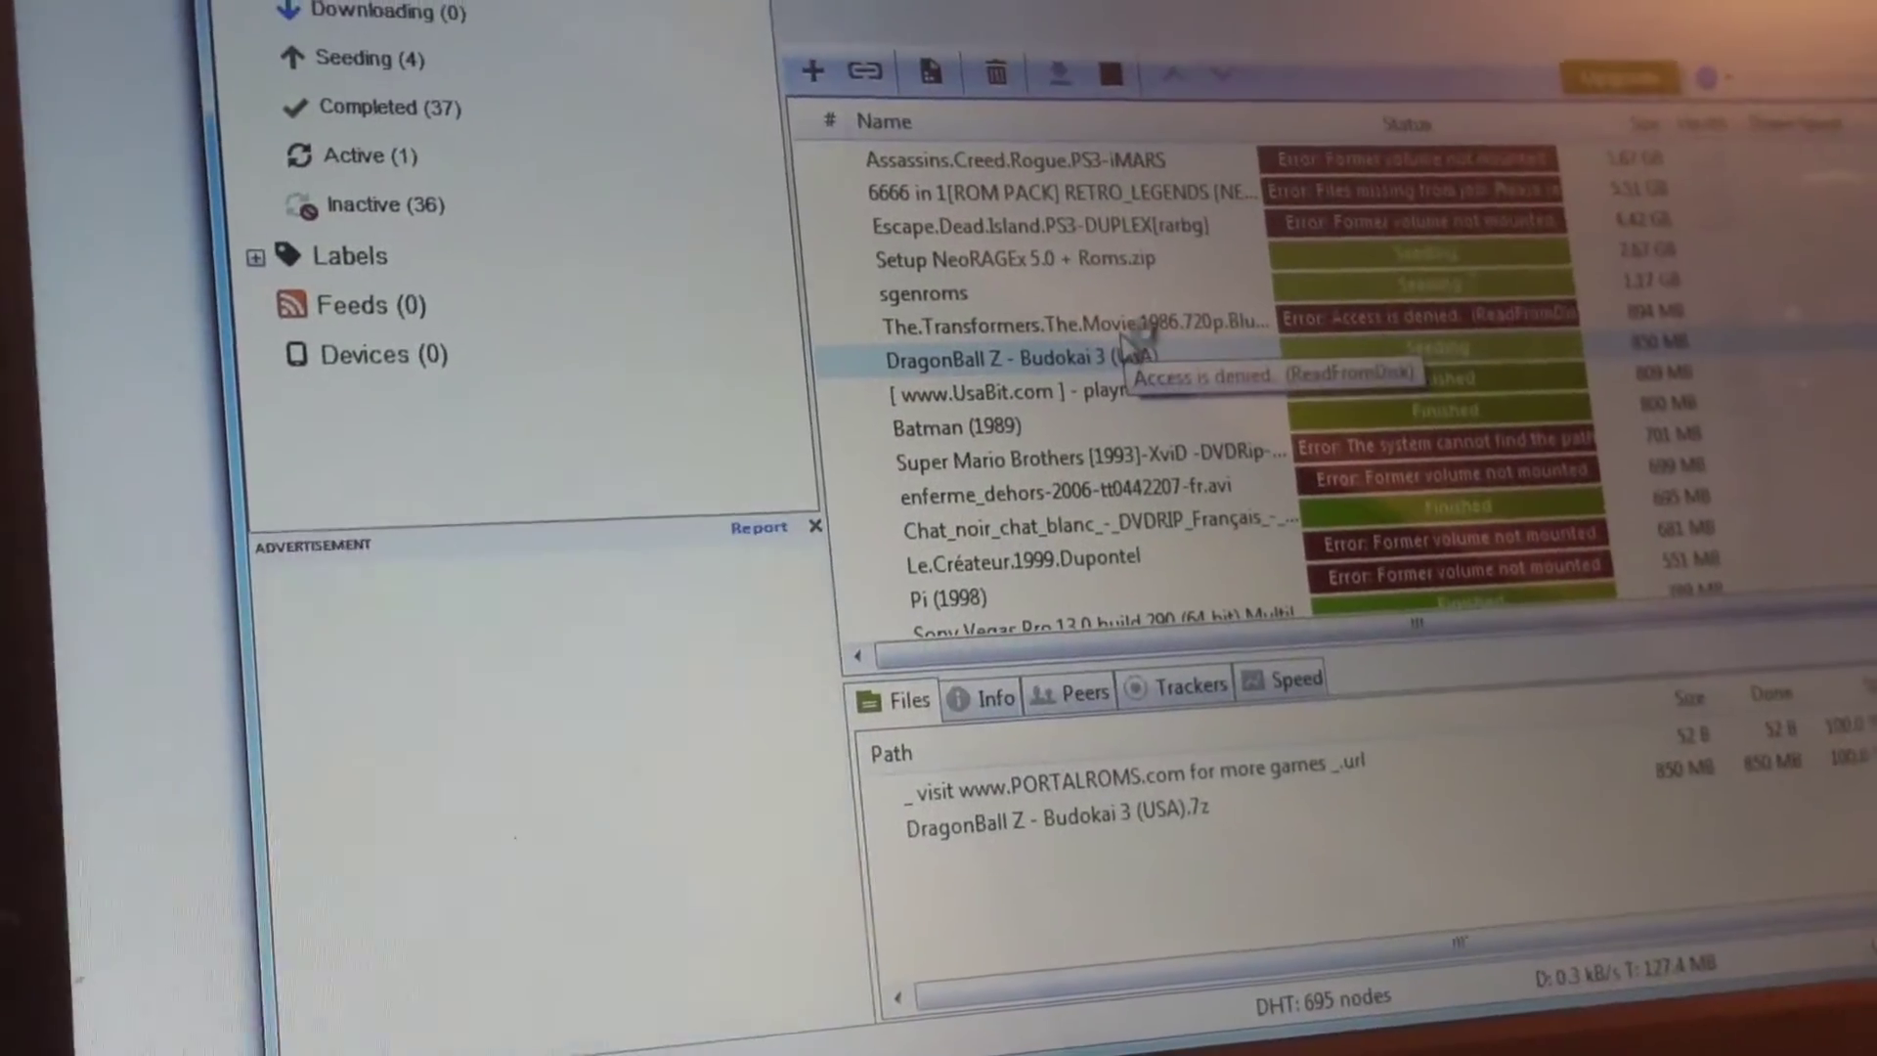
Open the containing folder of the DragonBall Z - Budokai 3 download from its right-click menu.
right_click(1103, 368)
left_click(1189, 220)
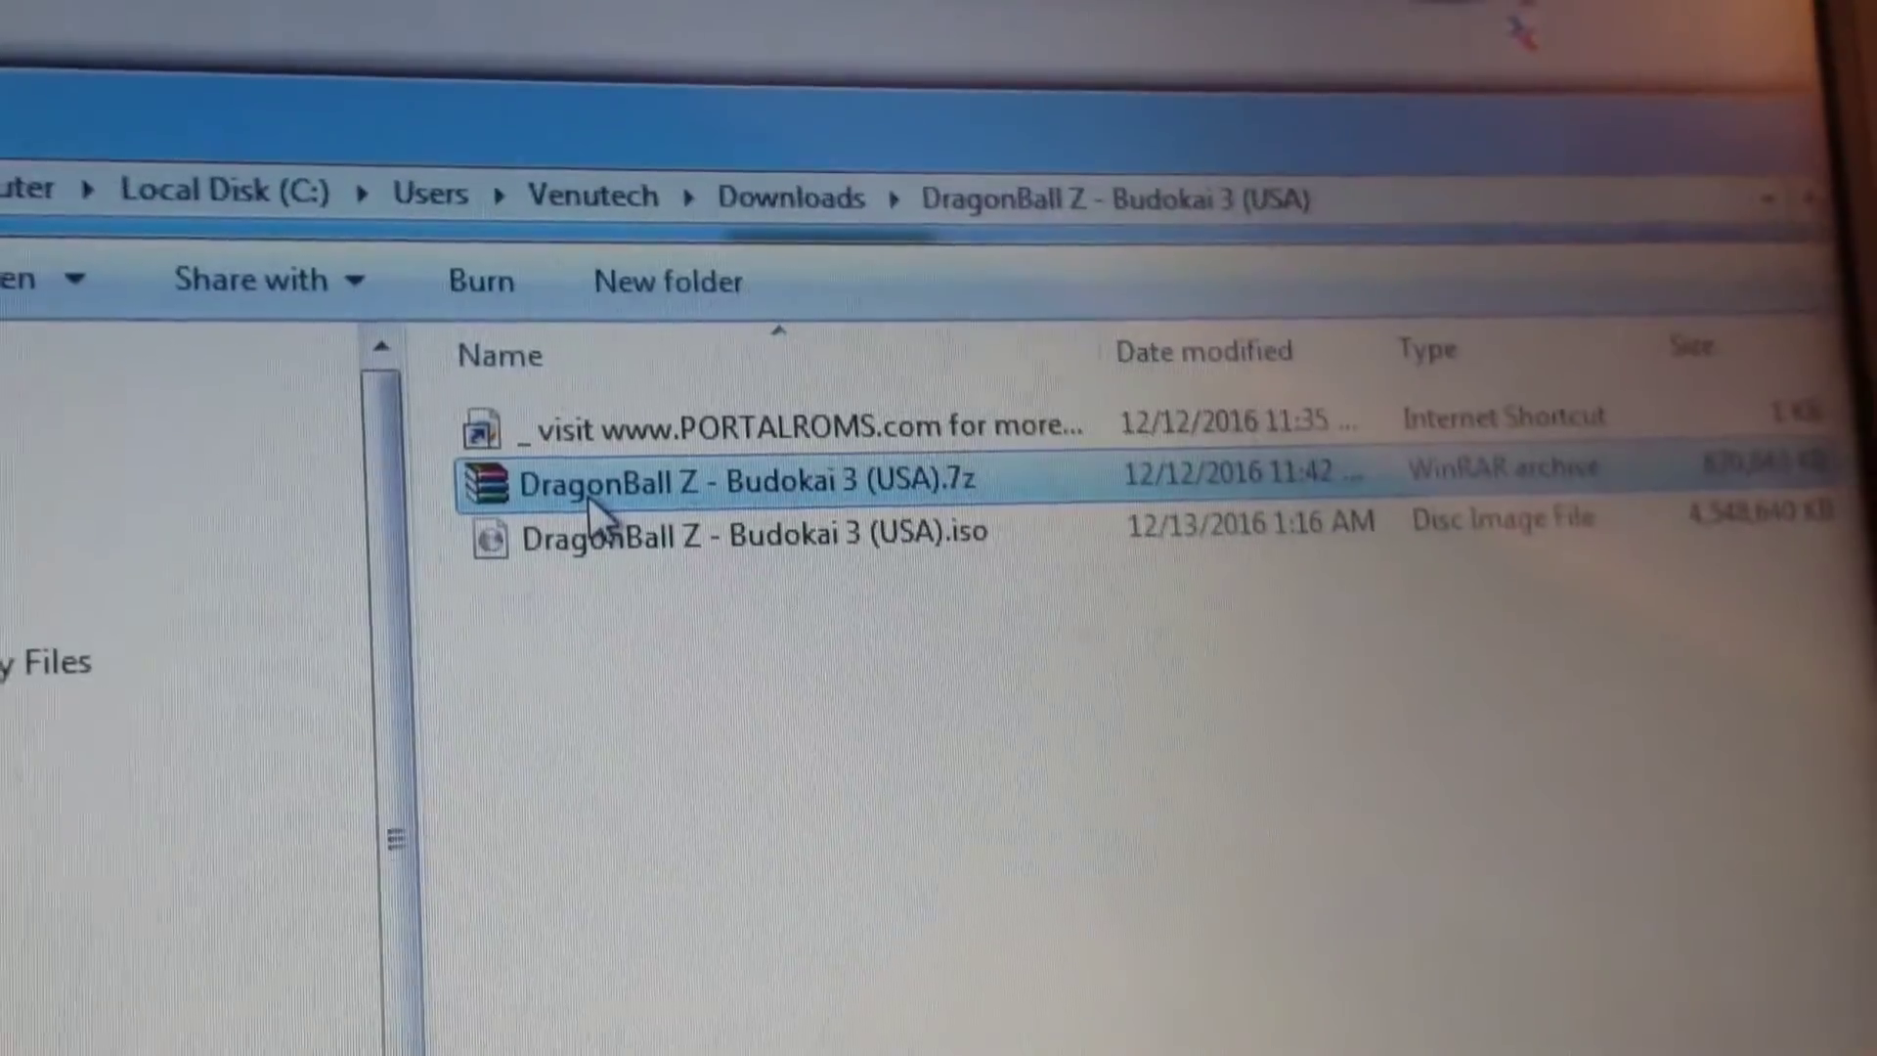
left_click(675, 526)
double_click(678, 499)
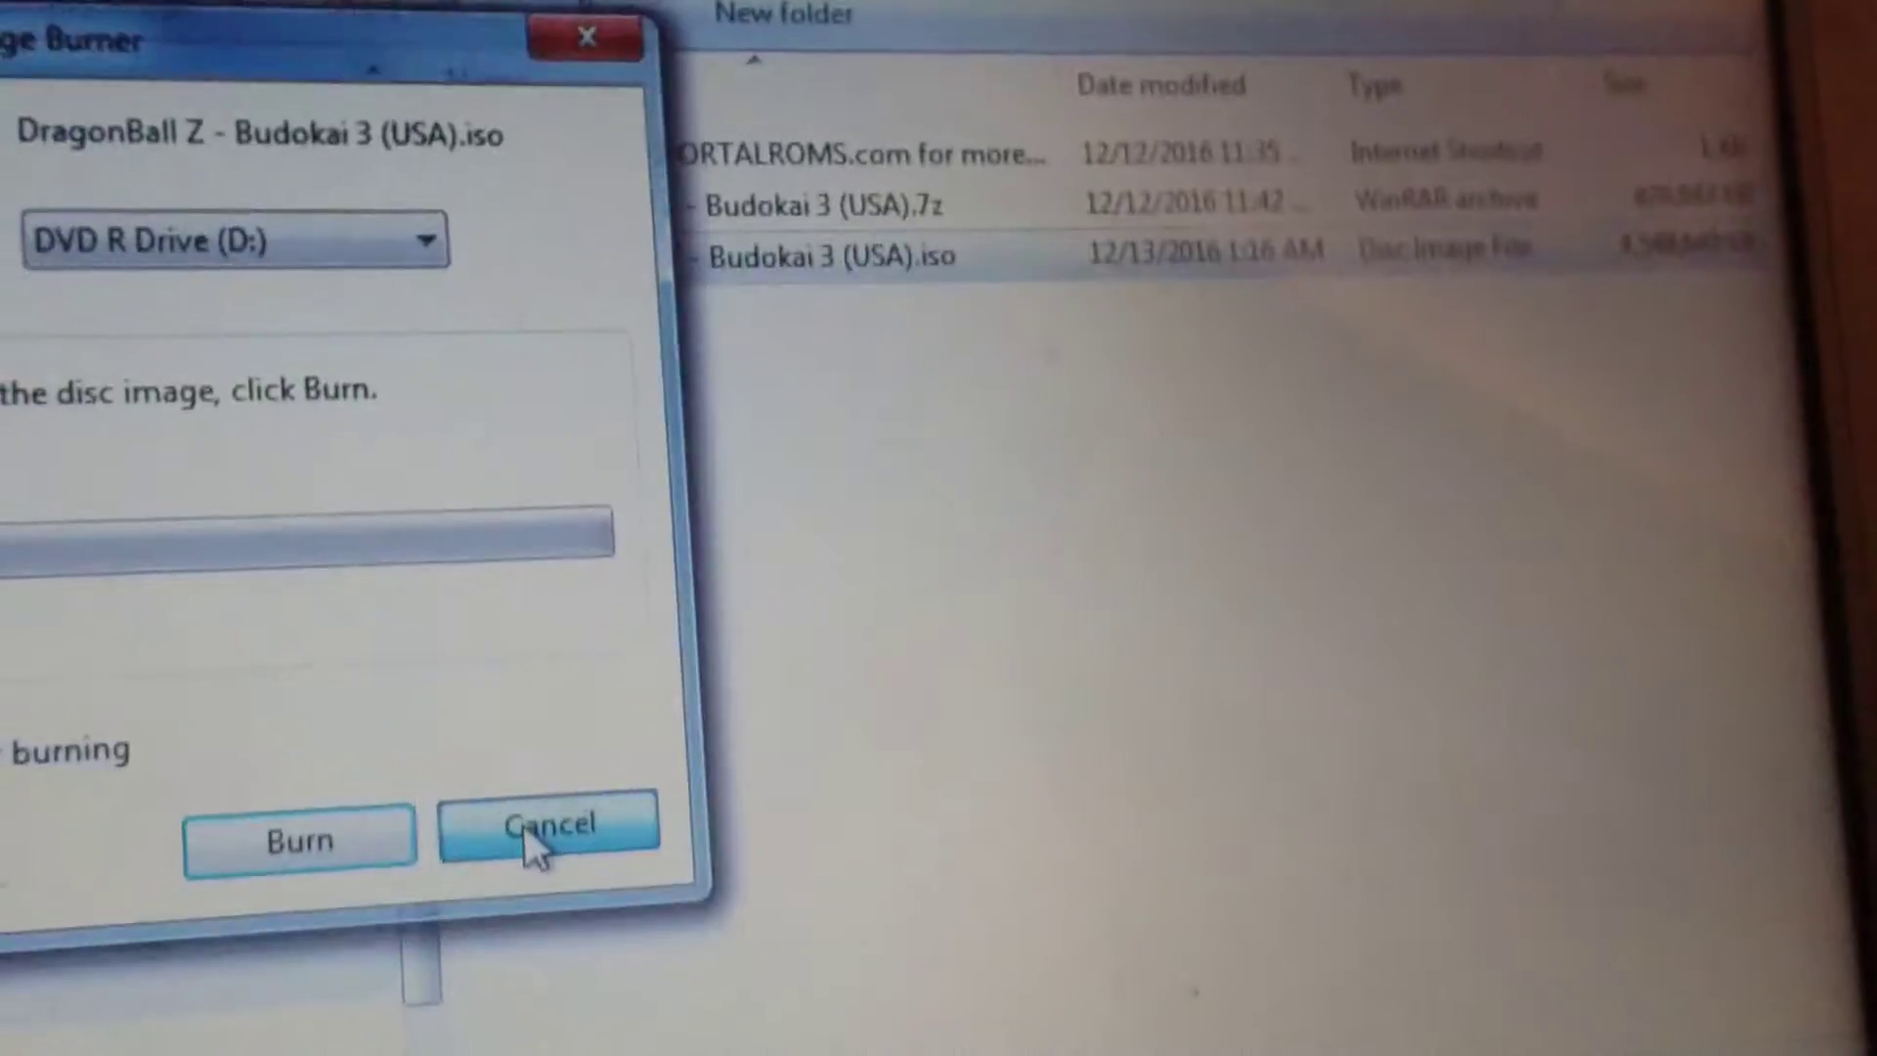
left_click(565, 975)
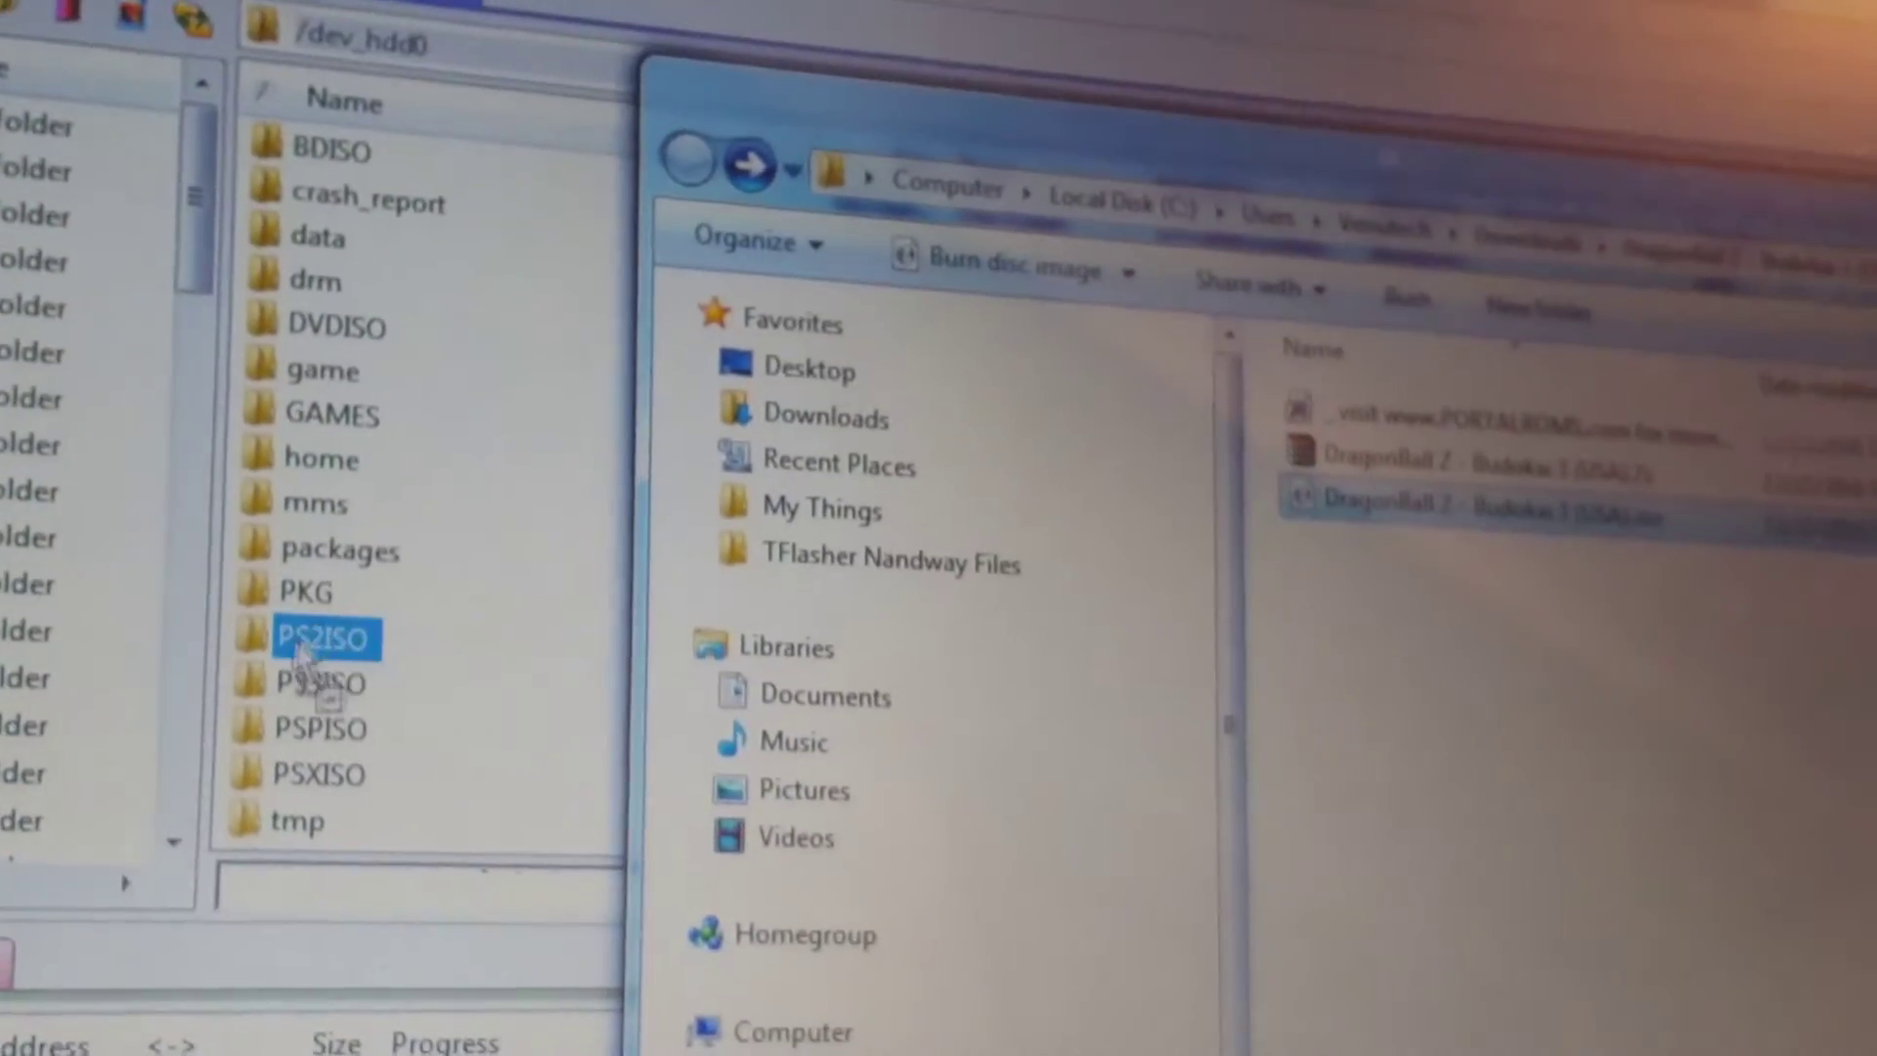
Select the PS2ISO folder under /dev_hdd0 as the upload destination for the Budokai 3 ISO.
left_click(342, 624)
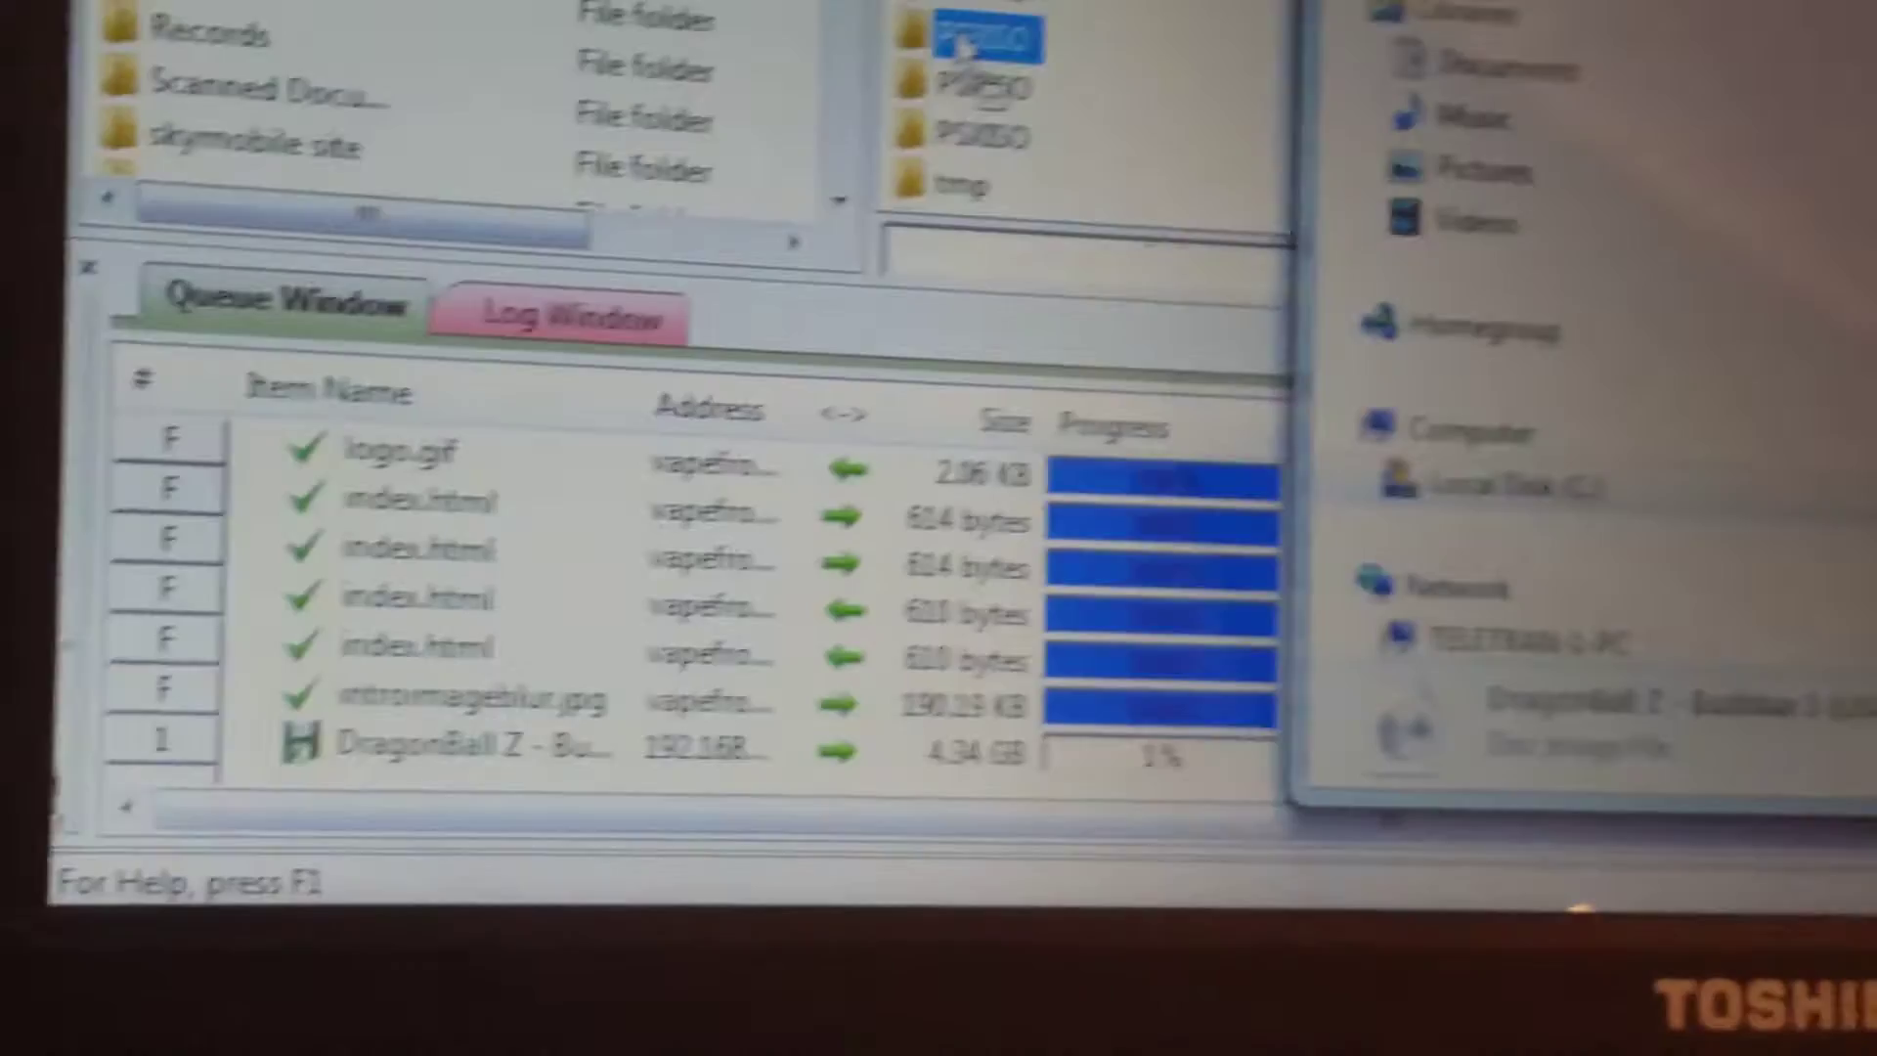